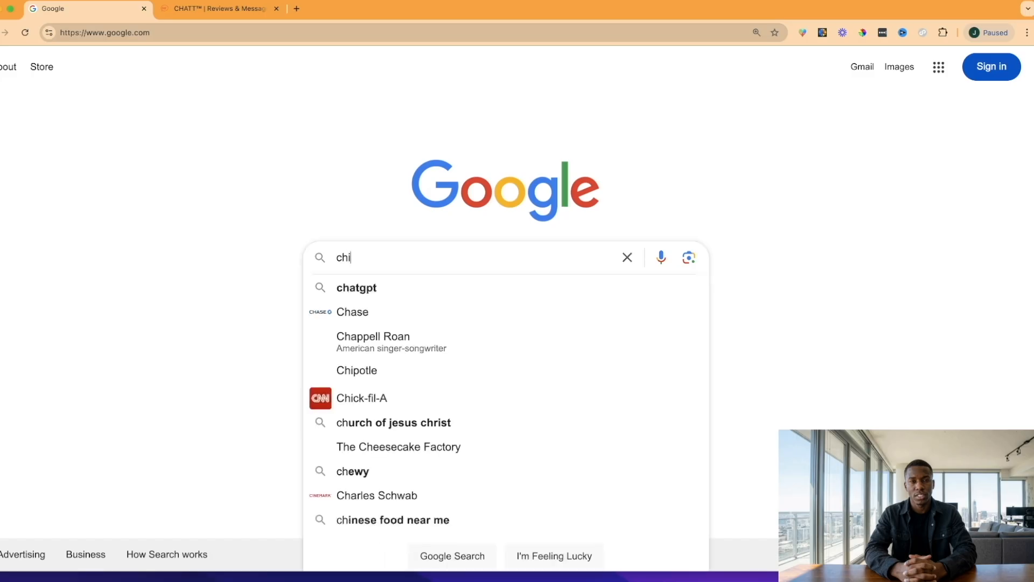
Search Google for "chiropractor tampa florida"
key(BackSpace)
text(opractor)
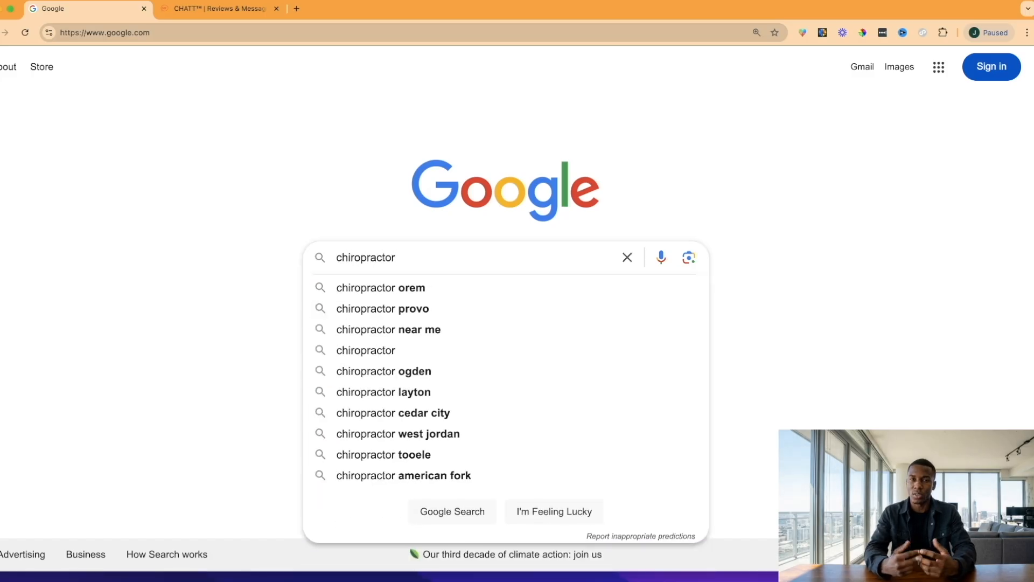
text( tampa florida)
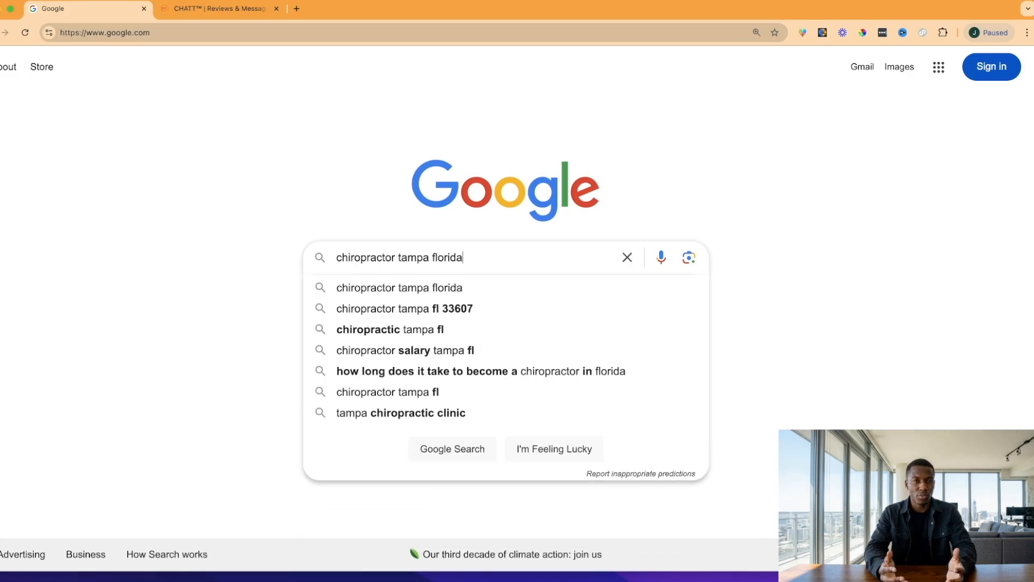
key(Return)
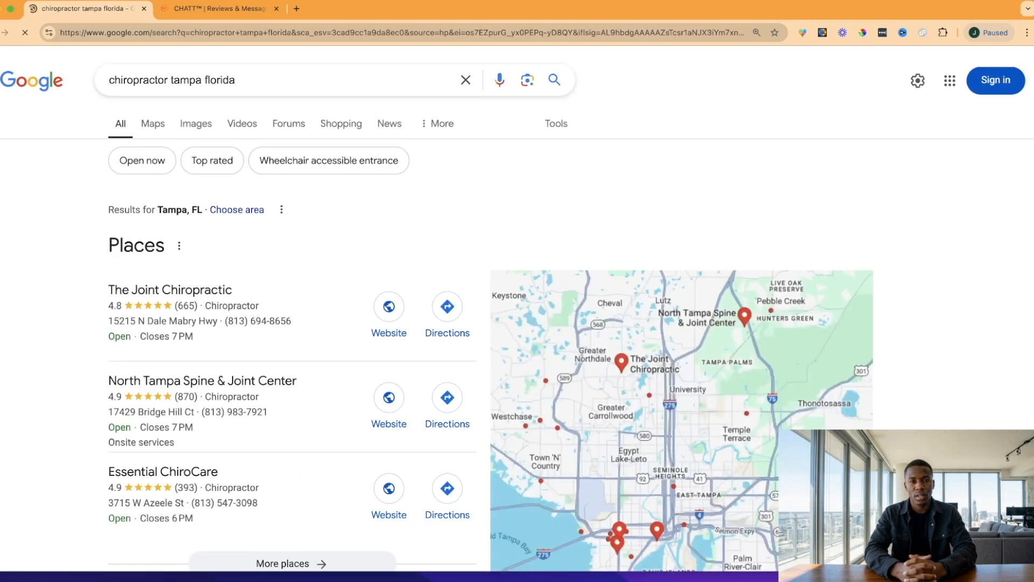
Expand the Tampa chiropractor results to all places and open The Joint Chiropractic's website
mouse_move(119, 336)
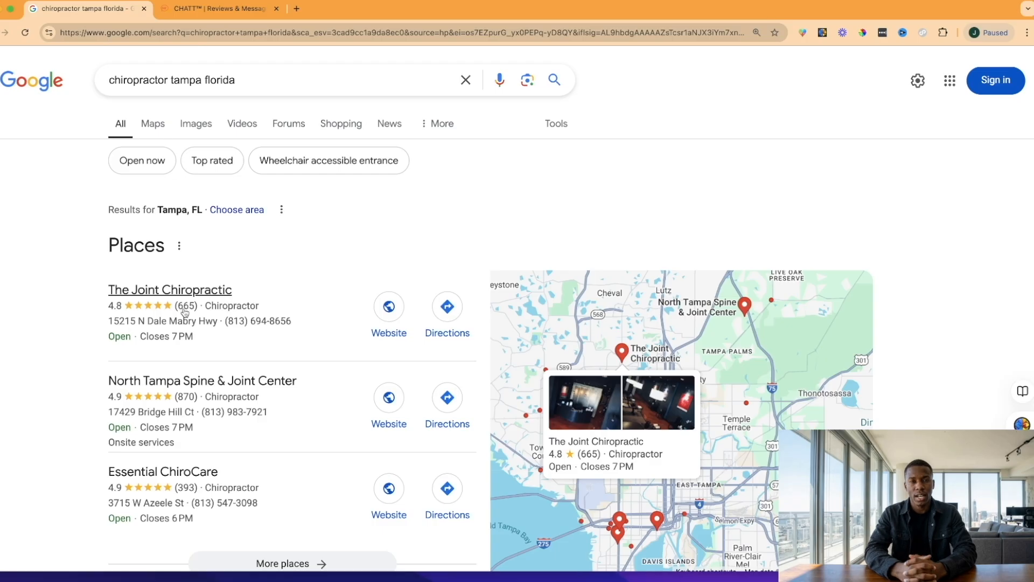
mouse_move(173, 405)
mouse_move(176, 478)
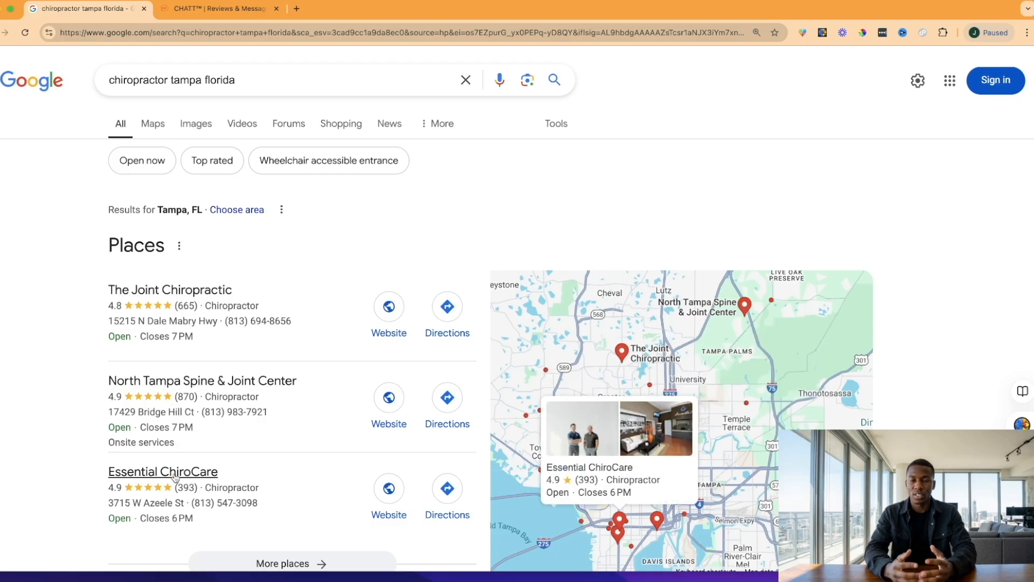
scroll(170, 494, down, 1)
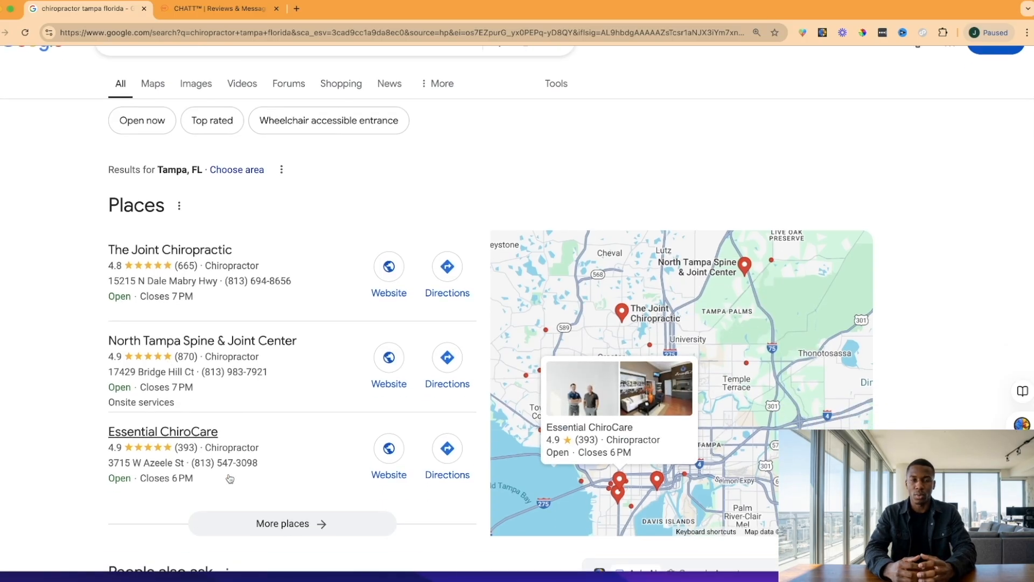
click(275, 524)
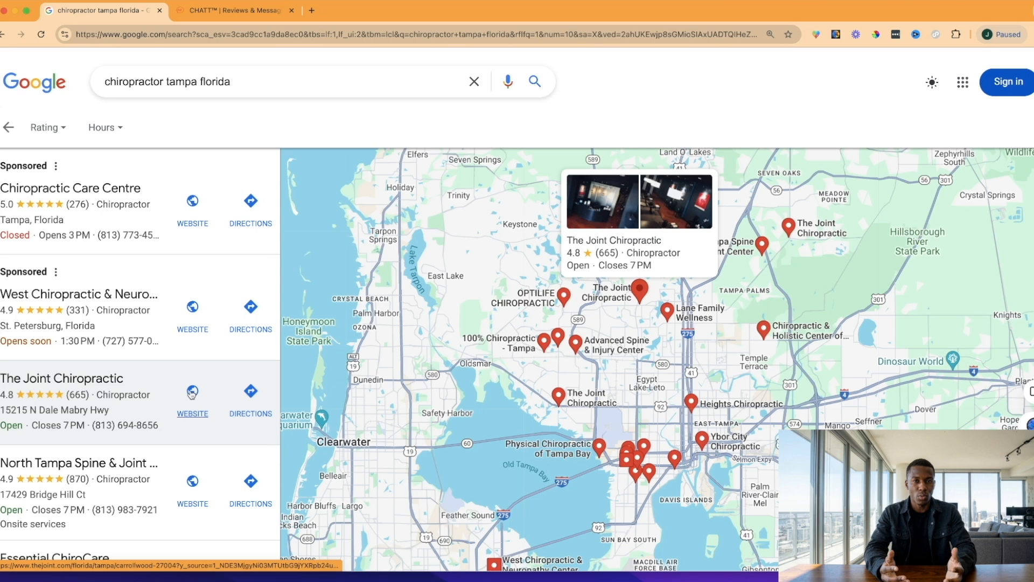
click(191, 392)
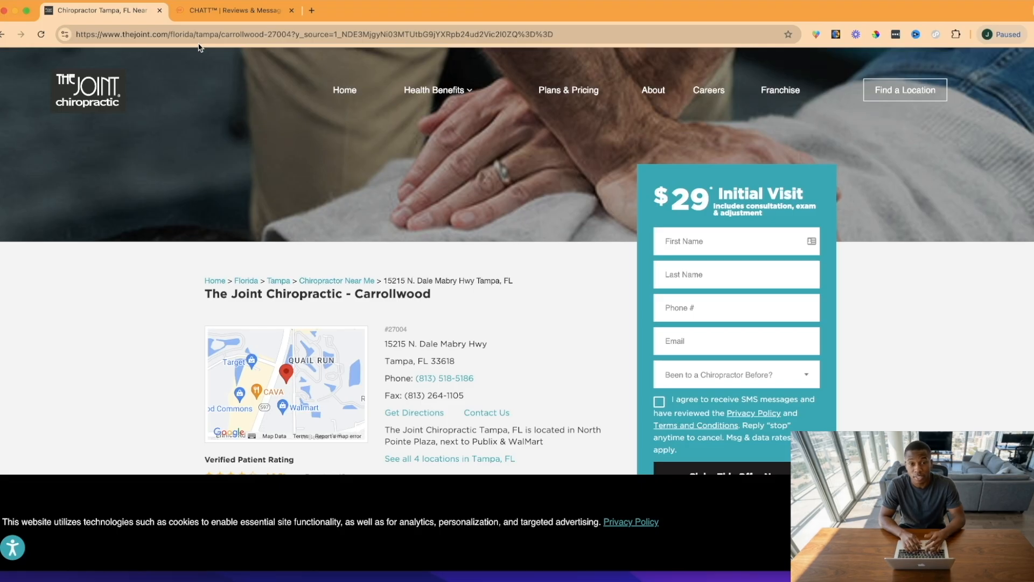
Copy the clinic page's address, switch to CHATT, and crawl it as an Exact URL in the bot training web crawler
click(197, 35)
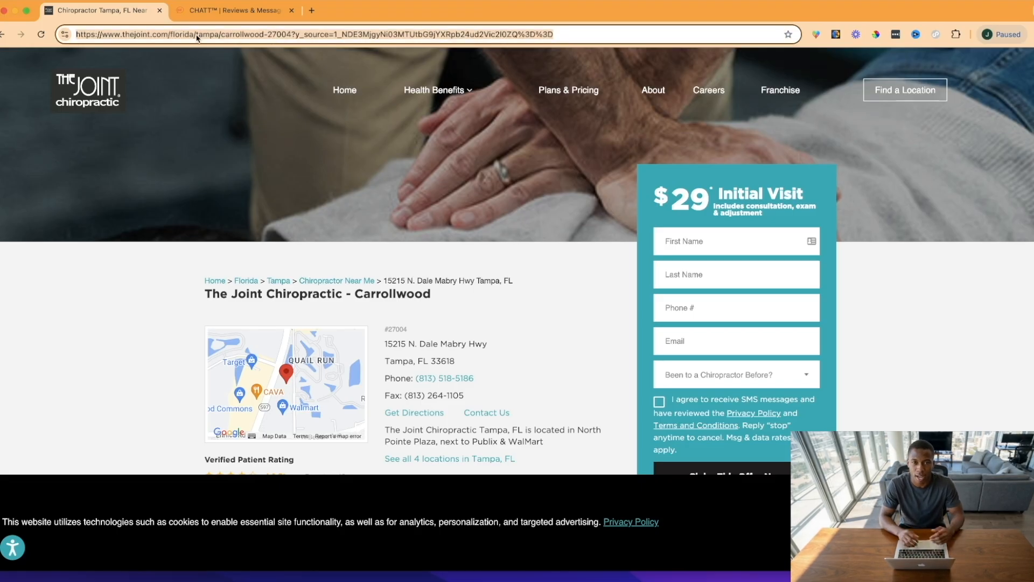
click(210, 11)
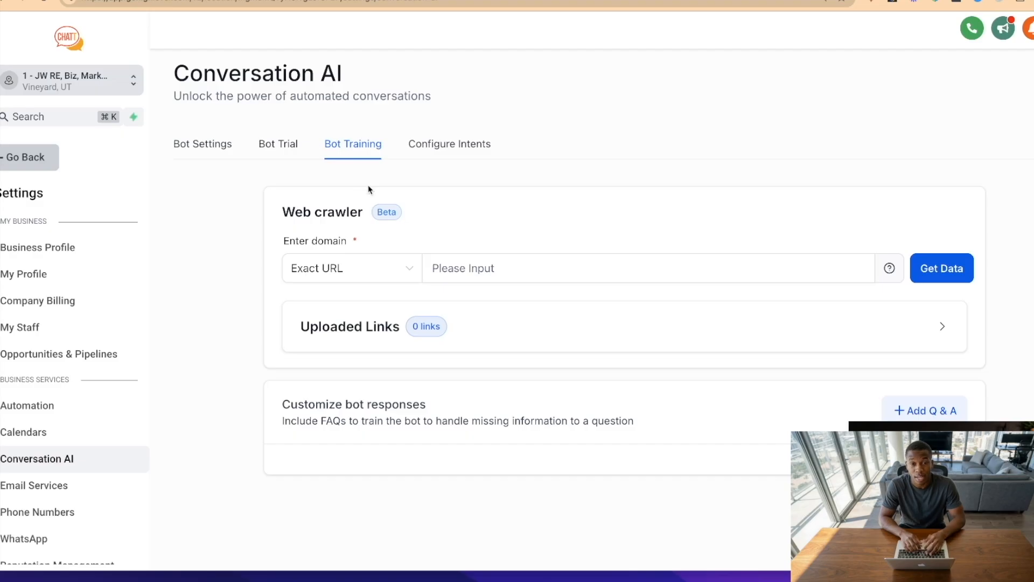
click(457, 265)
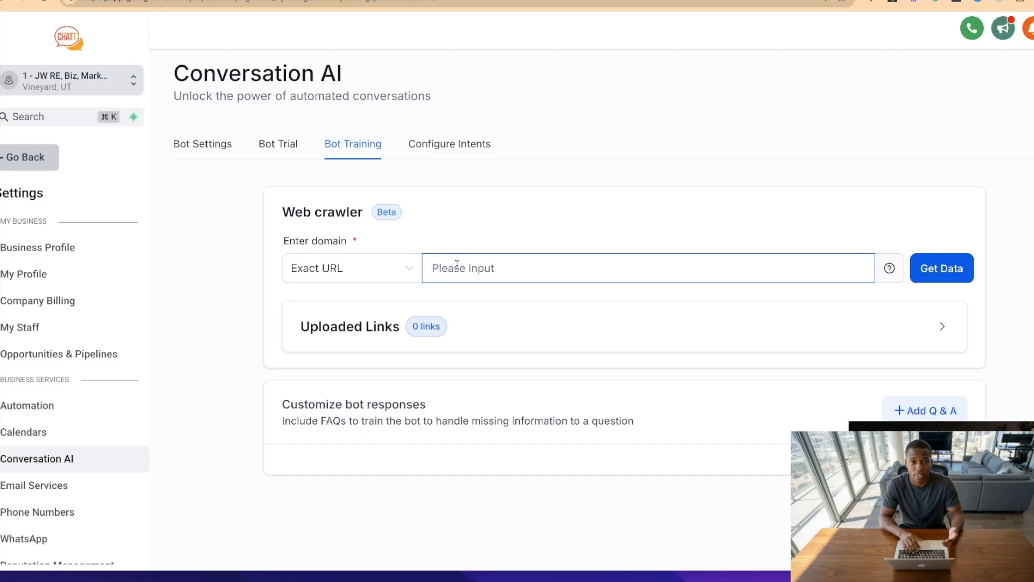
key(super+v)
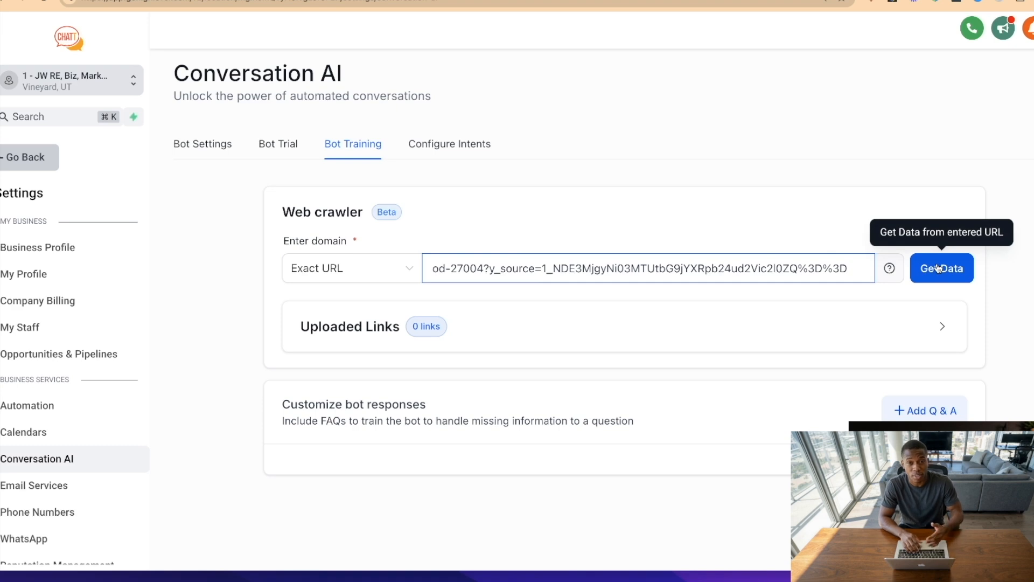
click(938, 268)
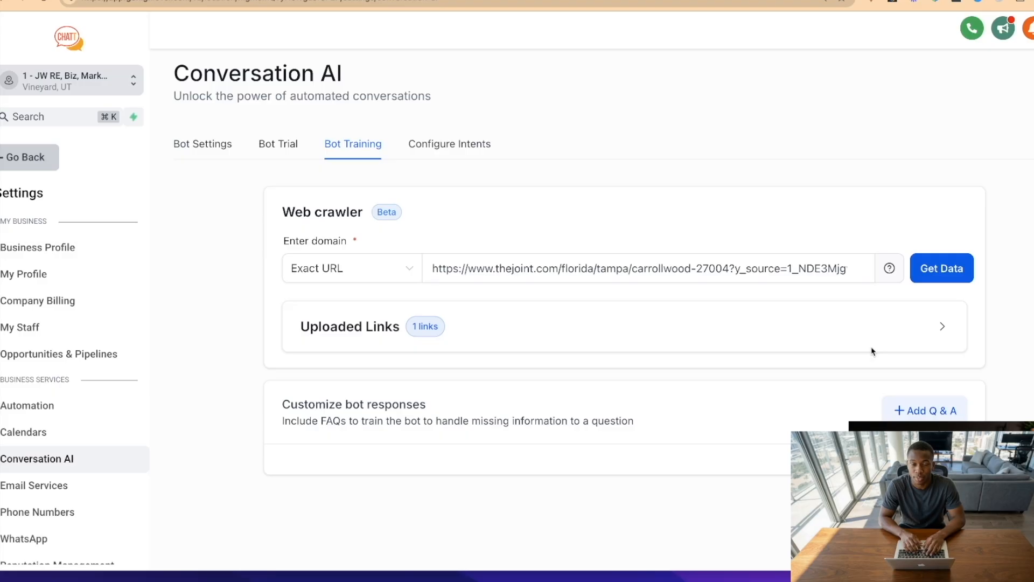
Add a custom Q&A for the bot with the question "When are you. open on monday?"
scroll(873, 351, down, 2)
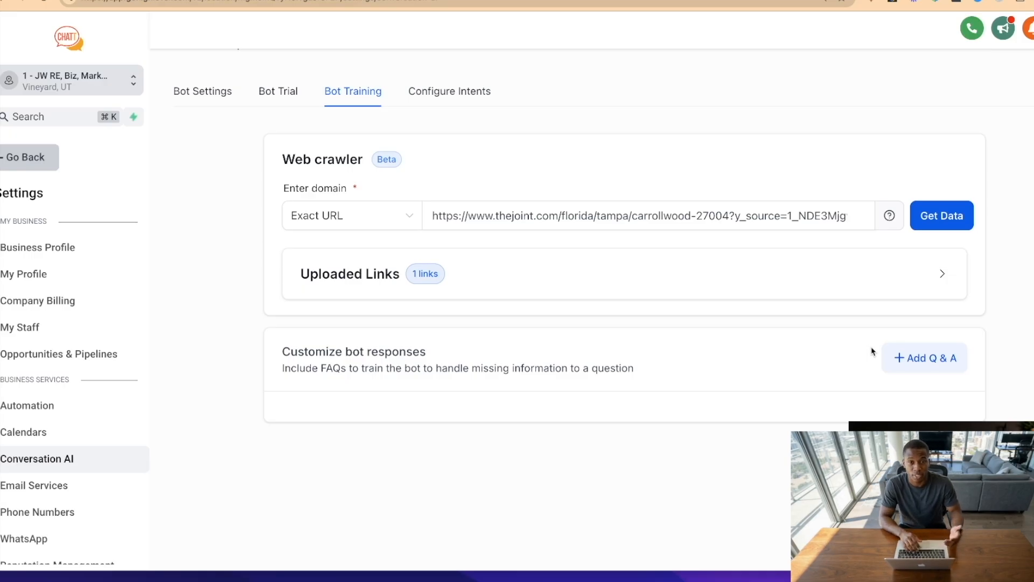
click(803, 225)
click(620, 247)
scroll(650, 257, down, 1)
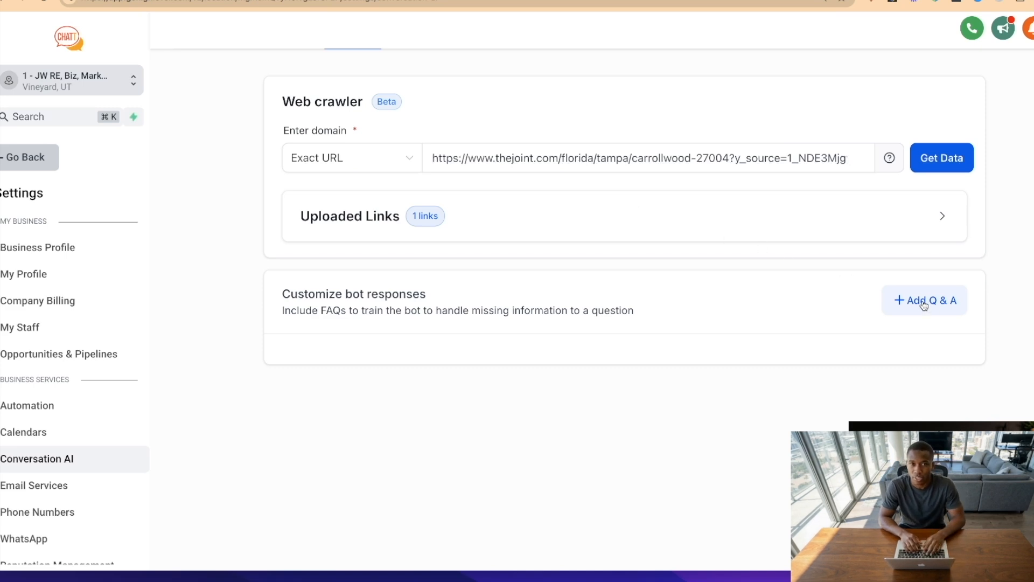
click(925, 305)
click(398, 396)
text(When are you)
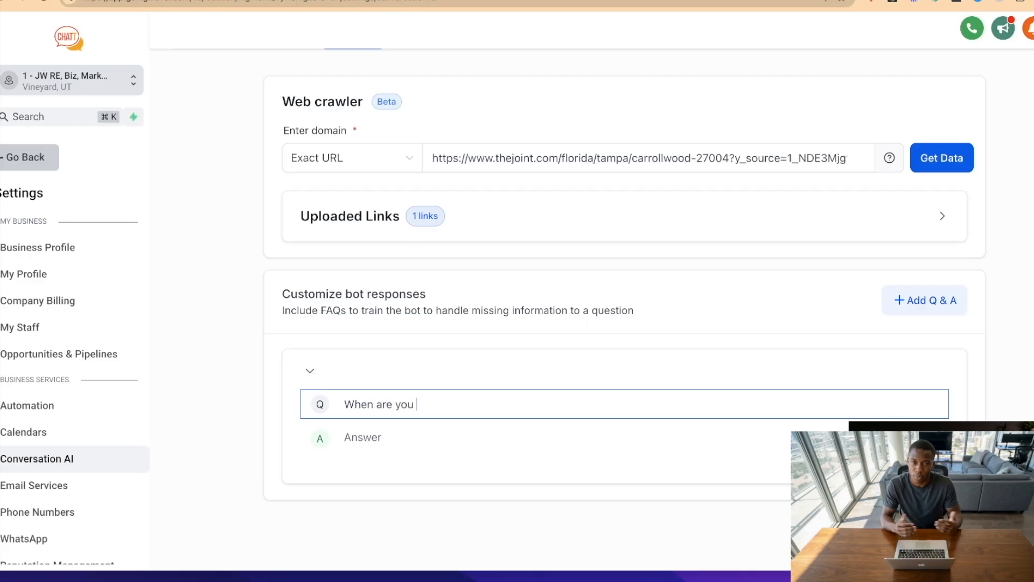
key(BackSpace)
text(. open )
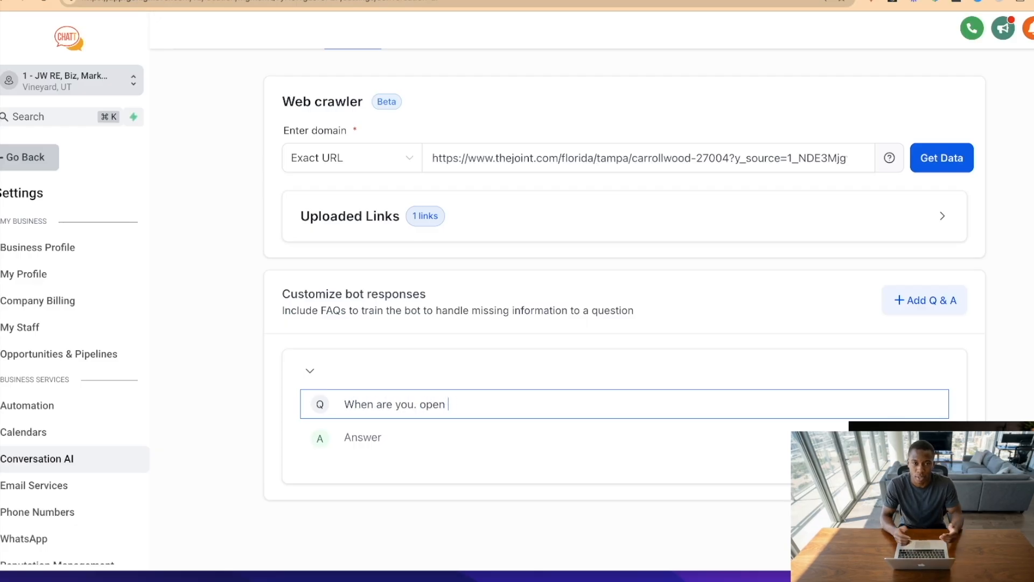
text(on monday?)
Give the Monday opening question the answer "9am est" and save the Q&A
click(373, 436)
text(9am)
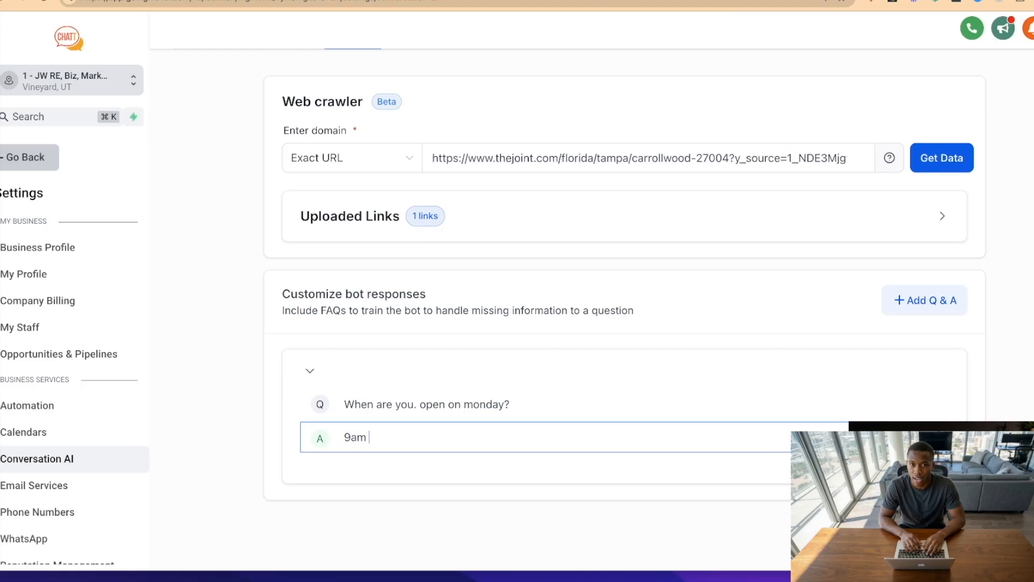
text( est)
scroll(926, 353, down, 2)
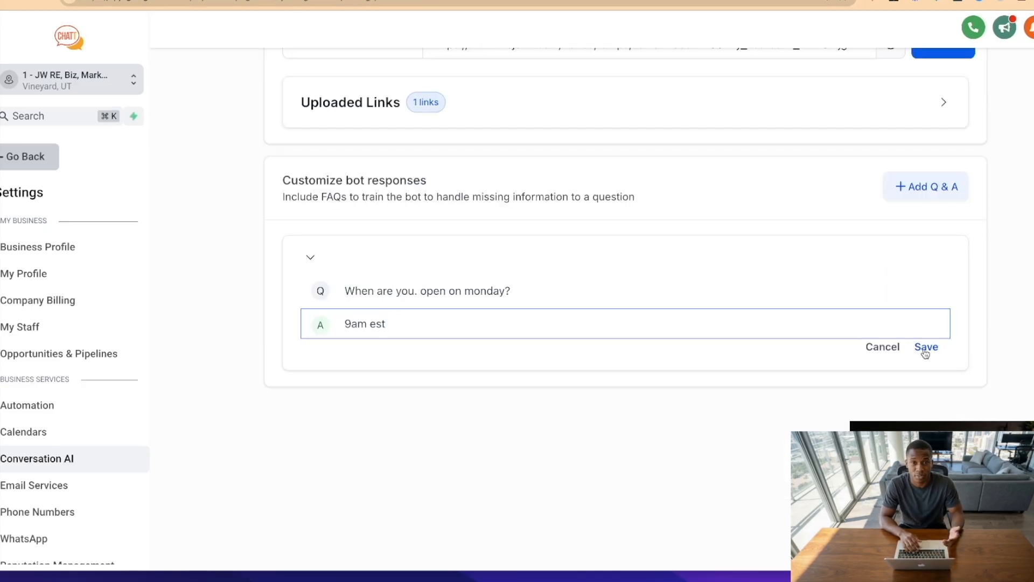
click(925, 349)
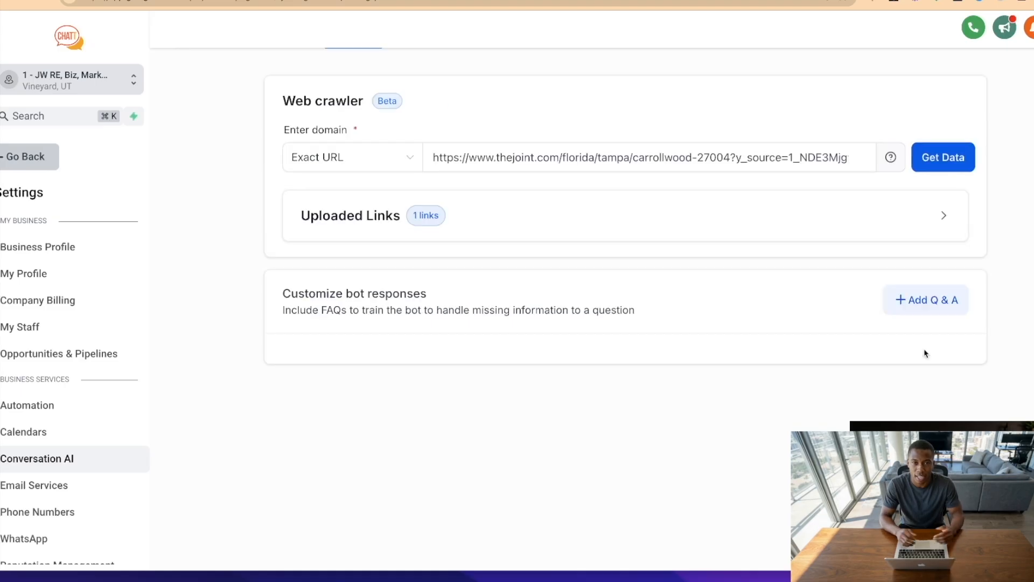
Go to the bot trial and ask the chatbot "what services do you offer?"
scroll(926, 353, up, 2)
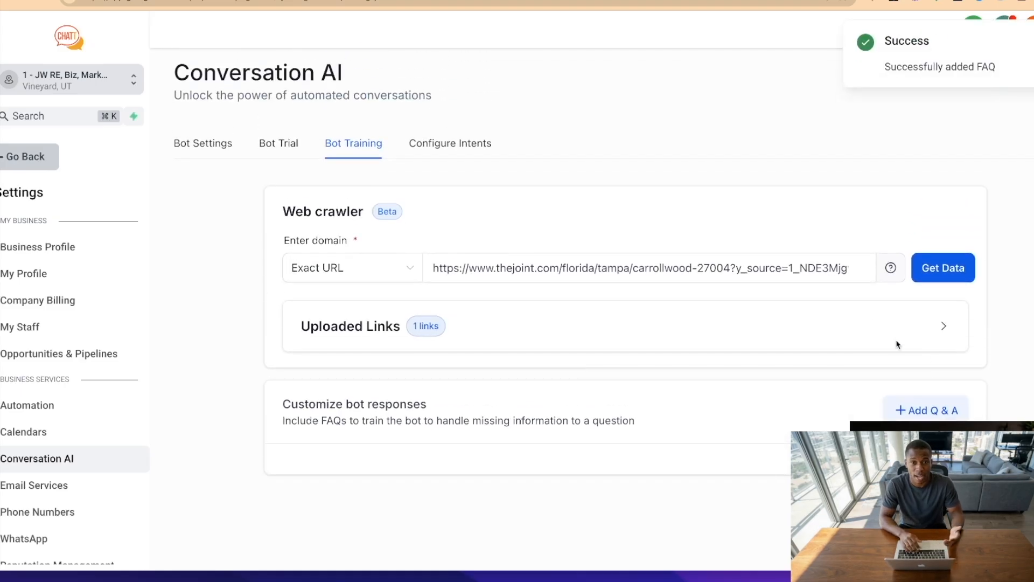
click(273, 148)
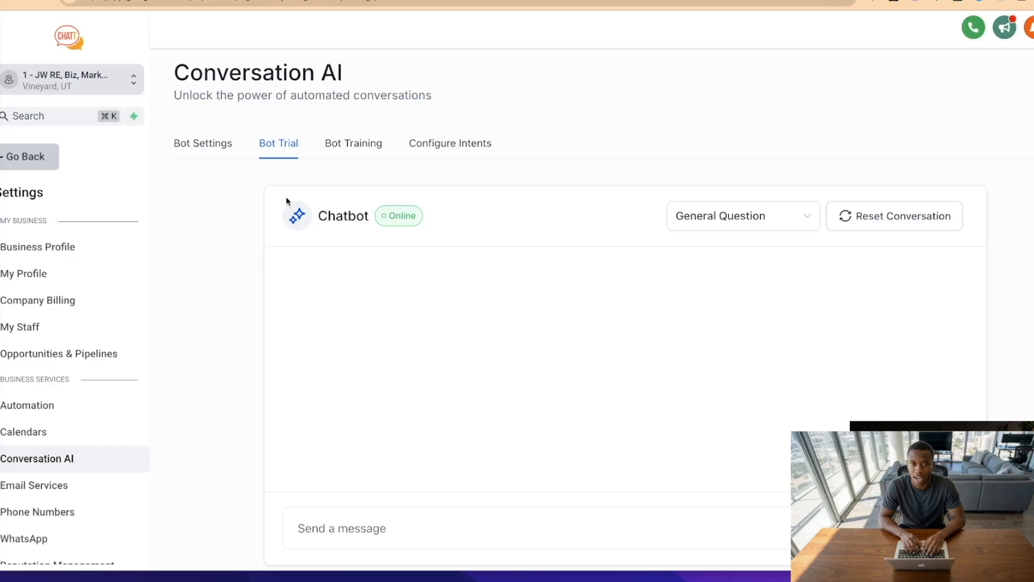
scroll(269, 246, down, 2)
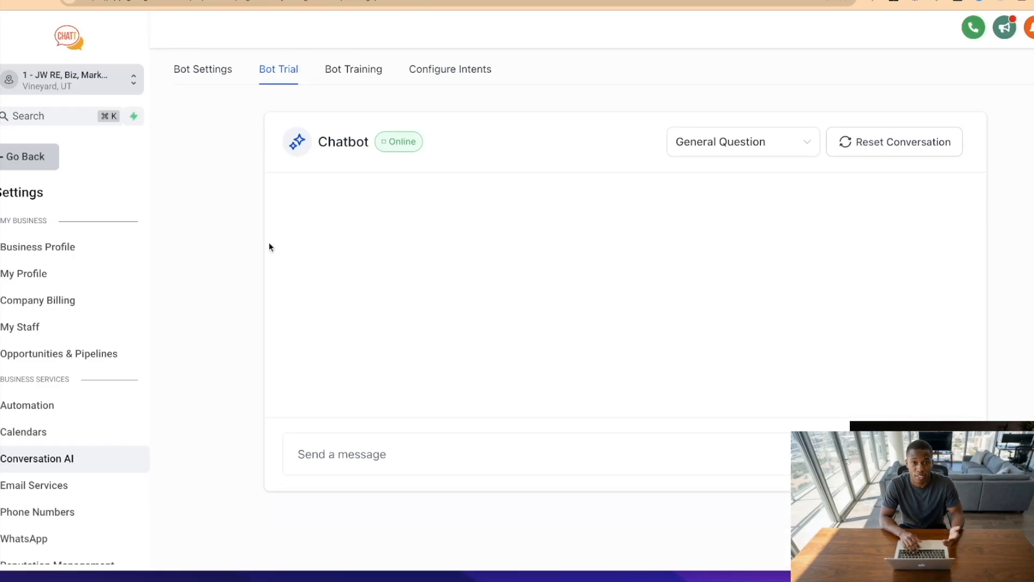
click(338, 463)
text(what s)
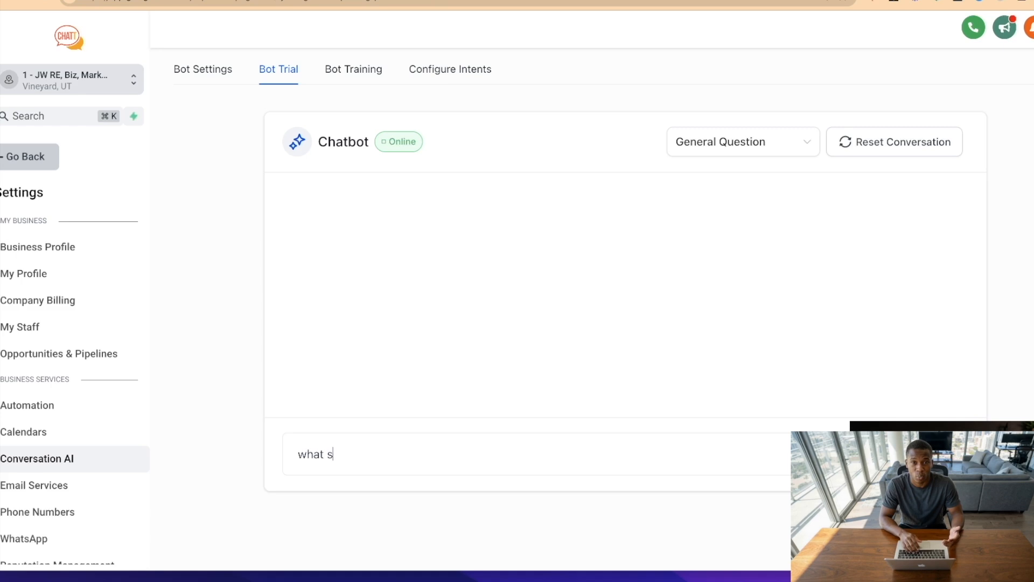
text(ervices do you )
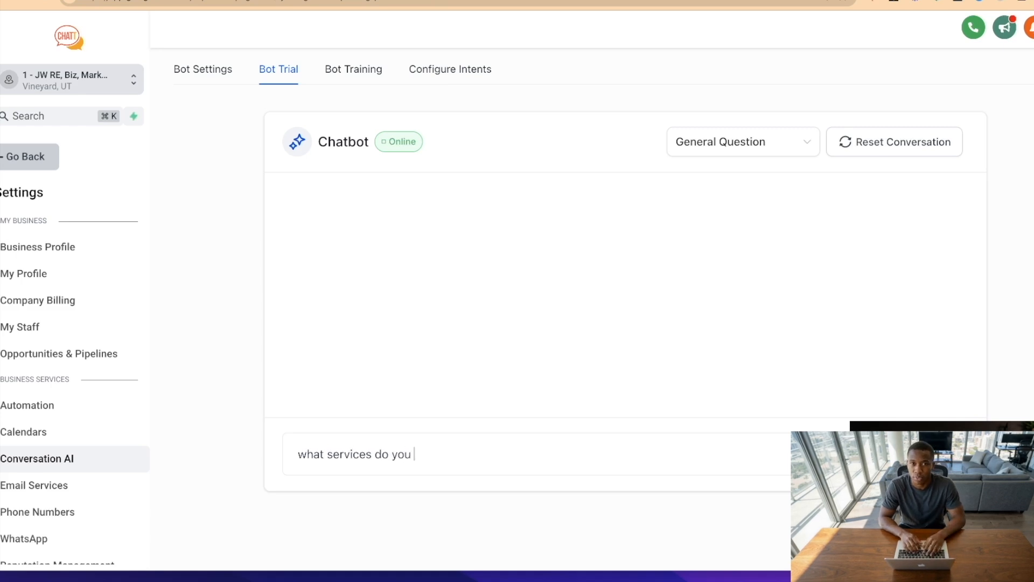
text(offer?)
scroll(558, 361, down, 1)
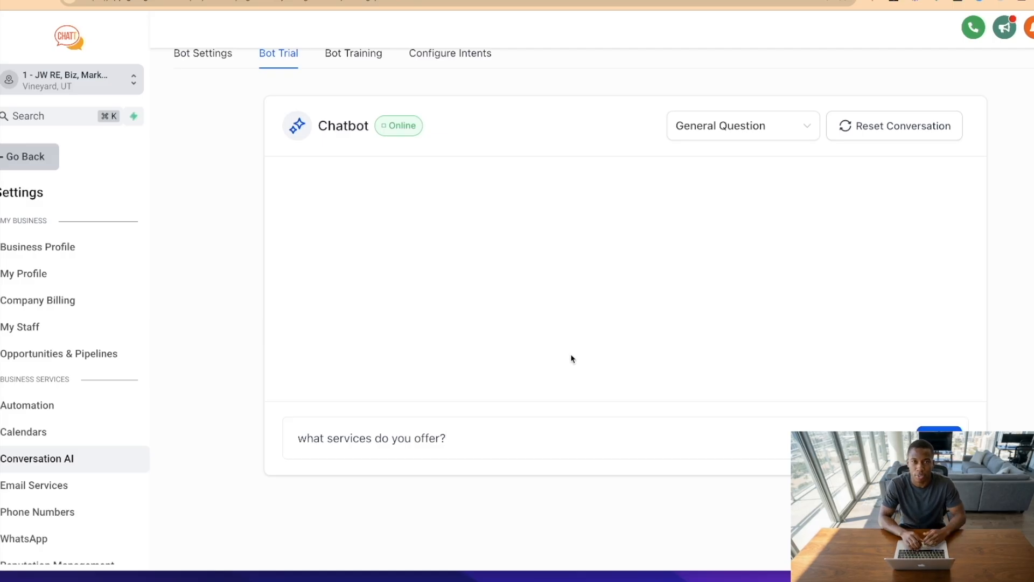
click(940, 438)
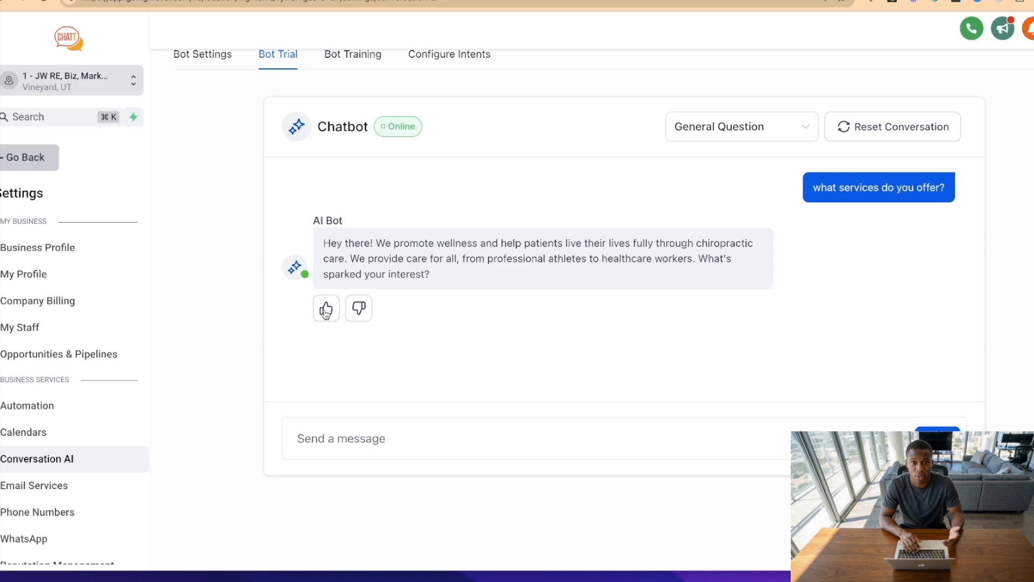
Mark the bot's services reply as bad and train it to answer "We help with back pain and neck pain"
click(360, 309)
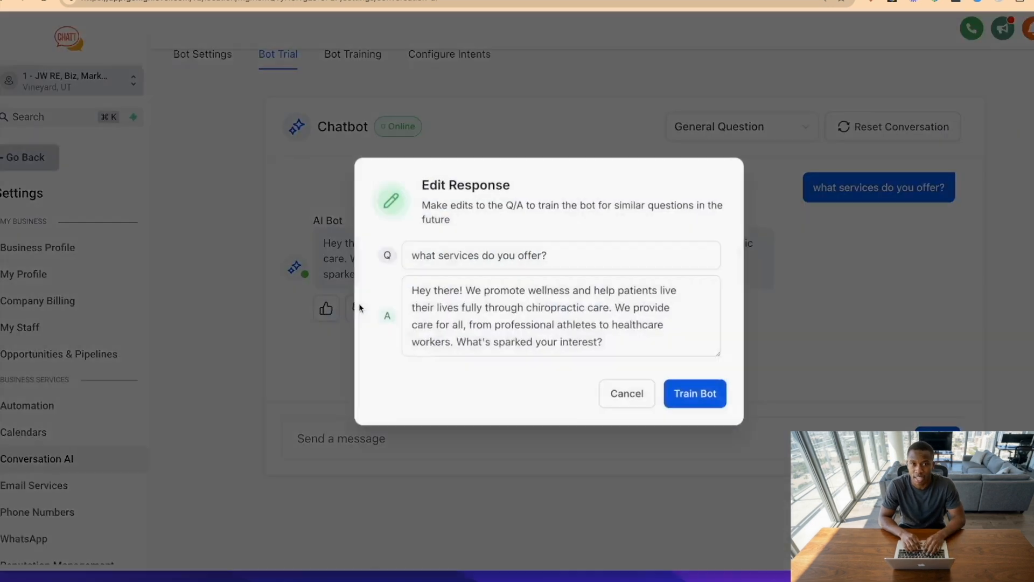
click(501, 324)
key(super+a)
text(We help with ba)
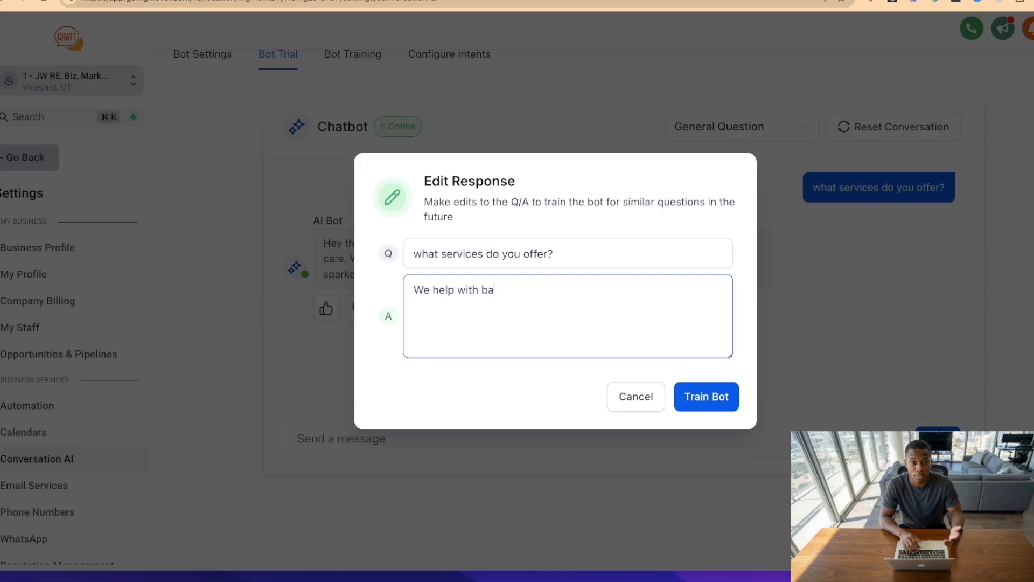
text(ck pain and enoc)
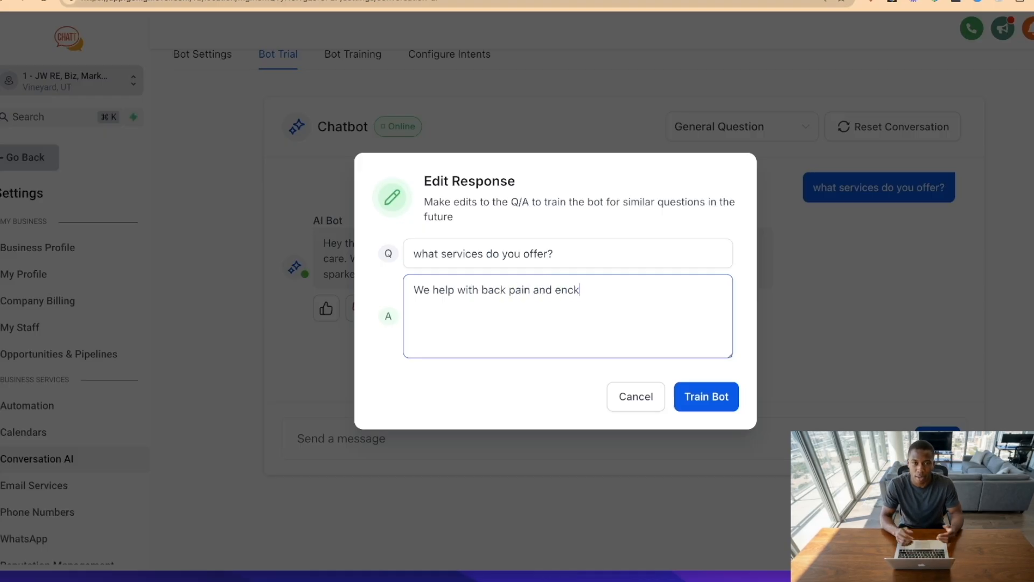
key(BackSpace)
key(BackSpace)
key(BackSpace)
key(BackSpace)
text(neck pain)
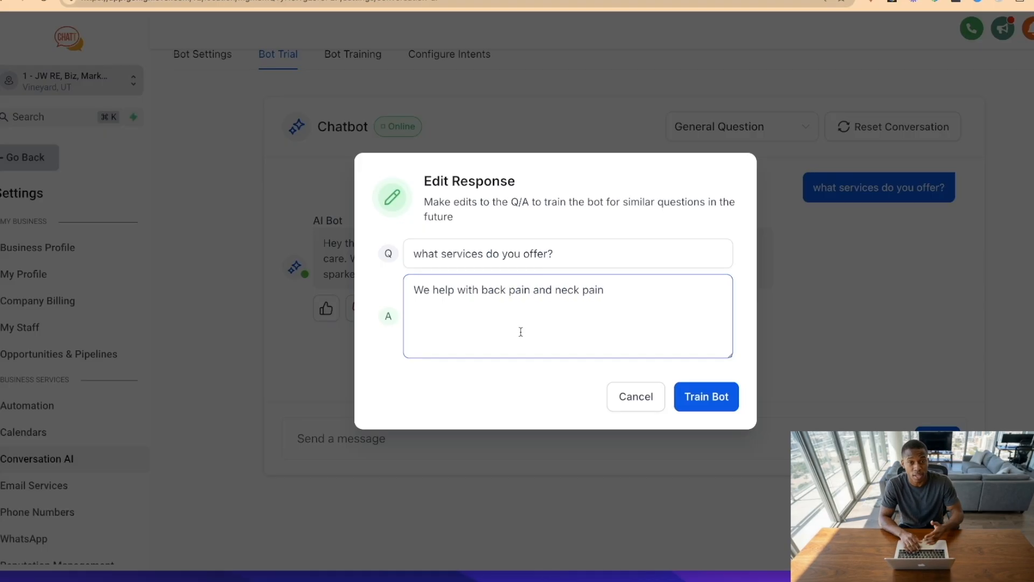
click(697, 393)
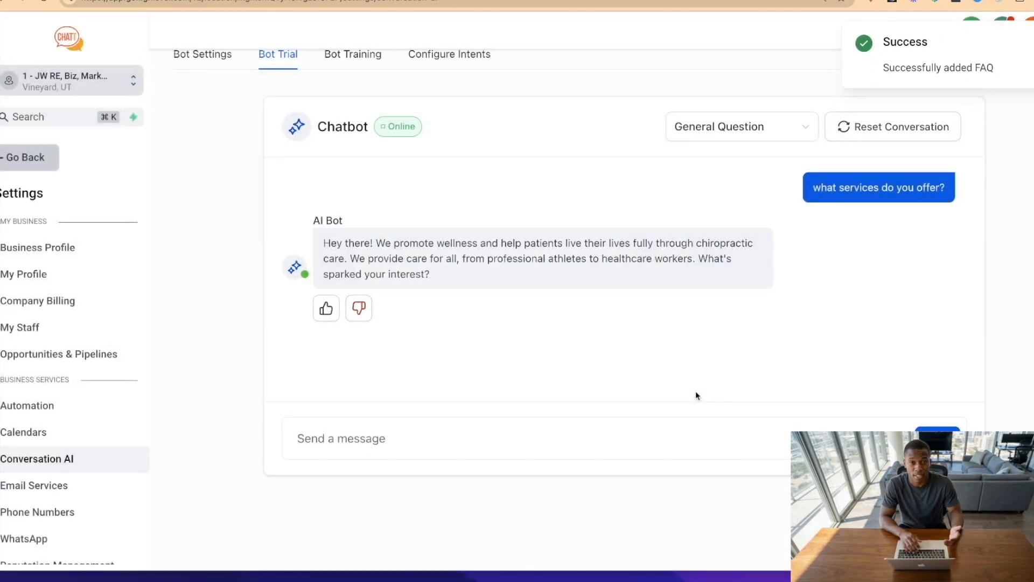
Retest the trained chatbot by asking "what services do you offer?" again
click(651, 436)
text(w)
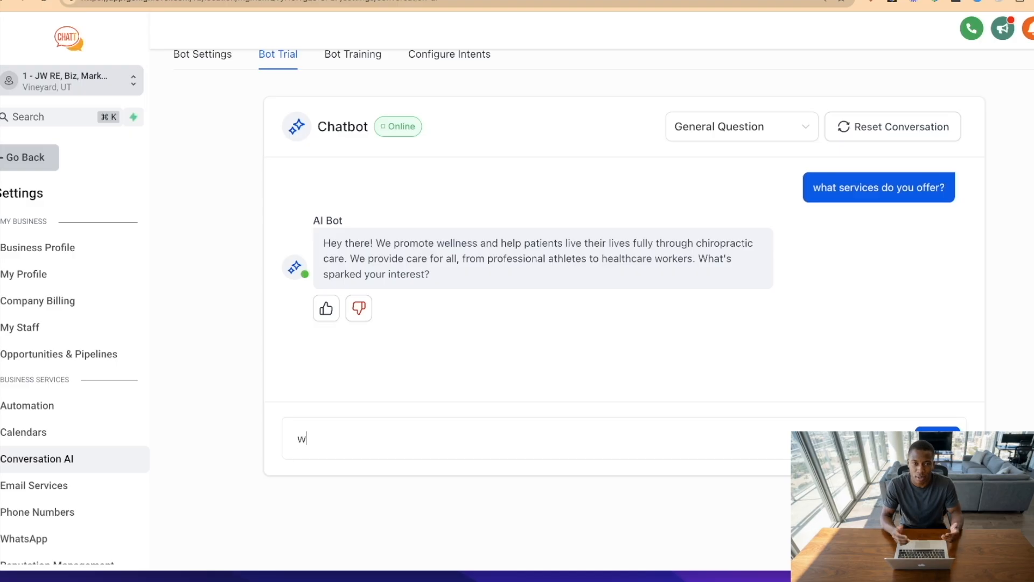
text(hat services do you offer?)
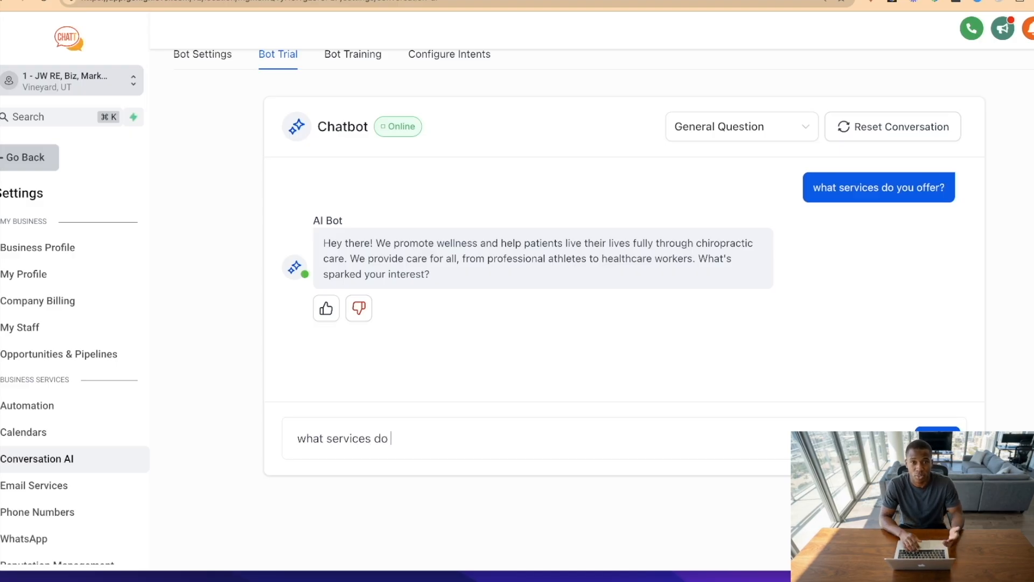
key(Return)
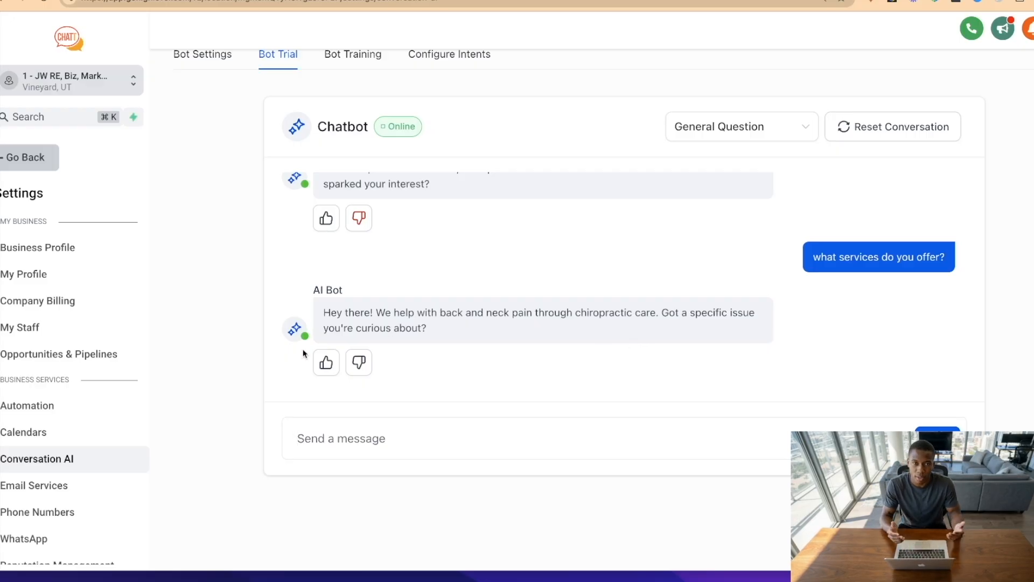
Rate the bot's retrained services reply as good and ask it "How much do your services cost?"
click(325, 364)
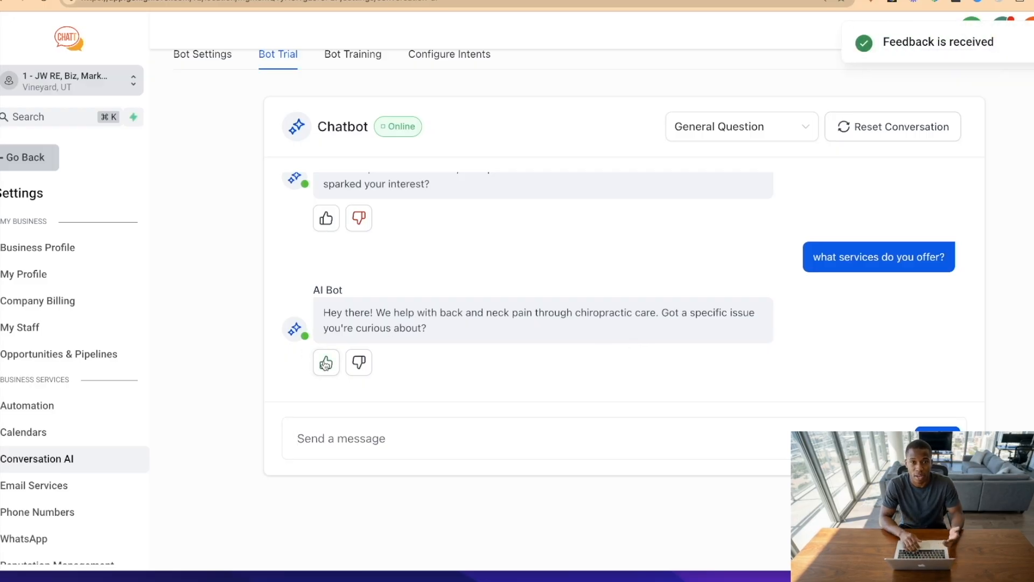
click(342, 440)
text(How much do your services cost?)
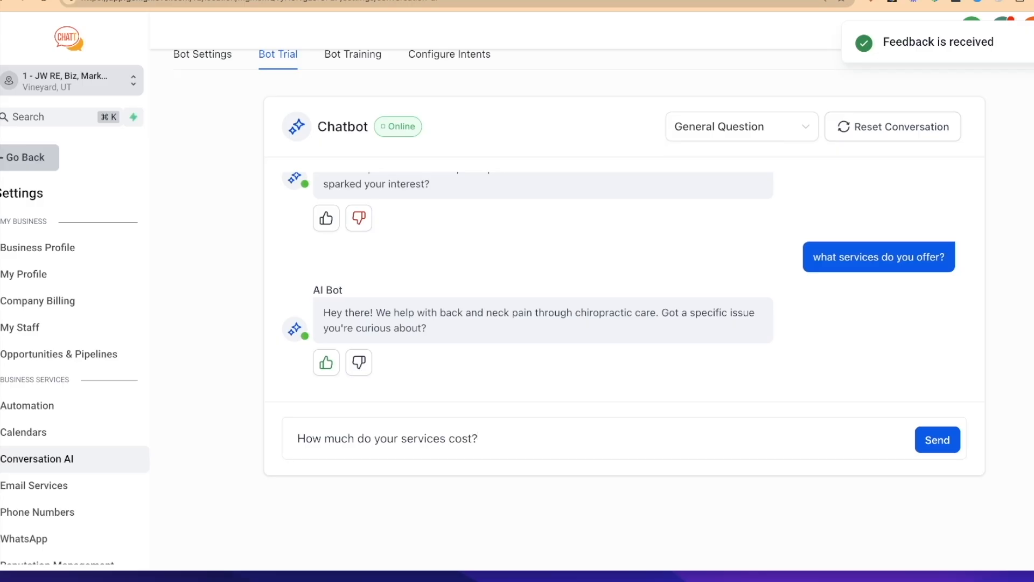
key(Return)
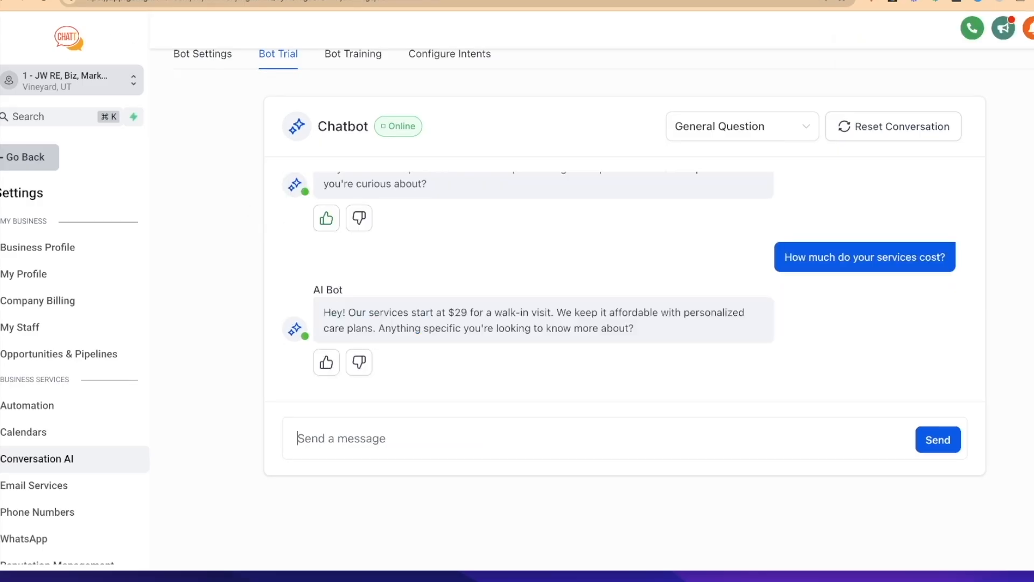
Compare the bot's pricing reply with the initial visit offer on the chiropractor's website and return to the trial conversation
click(178, 1)
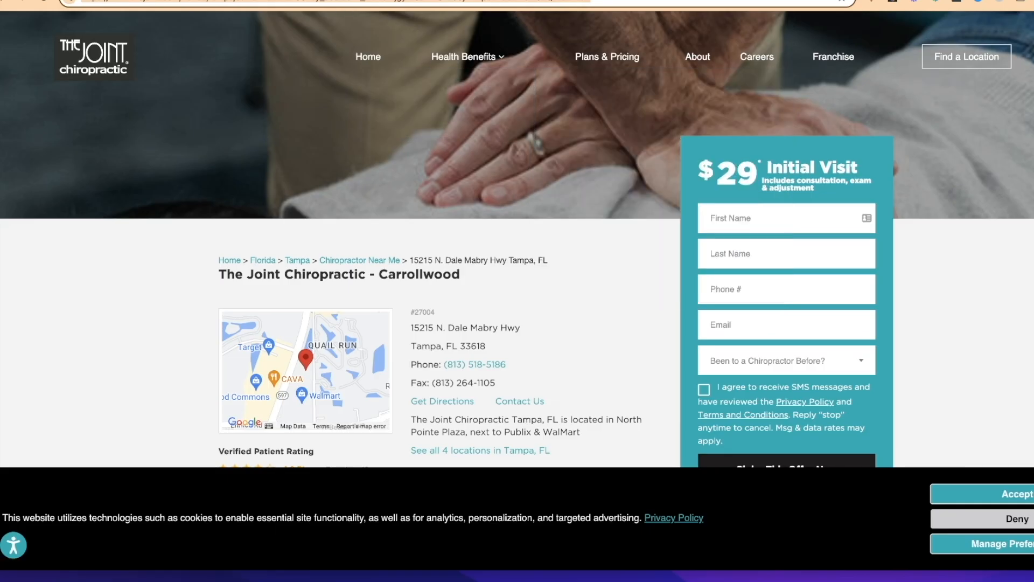
click(301, 1)
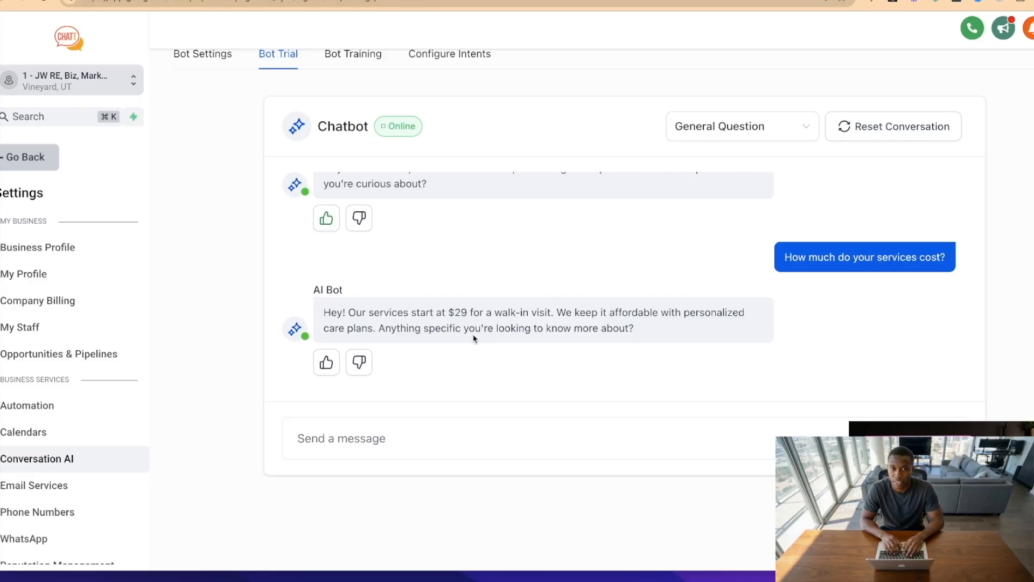
scroll(355, 185, up, 3)
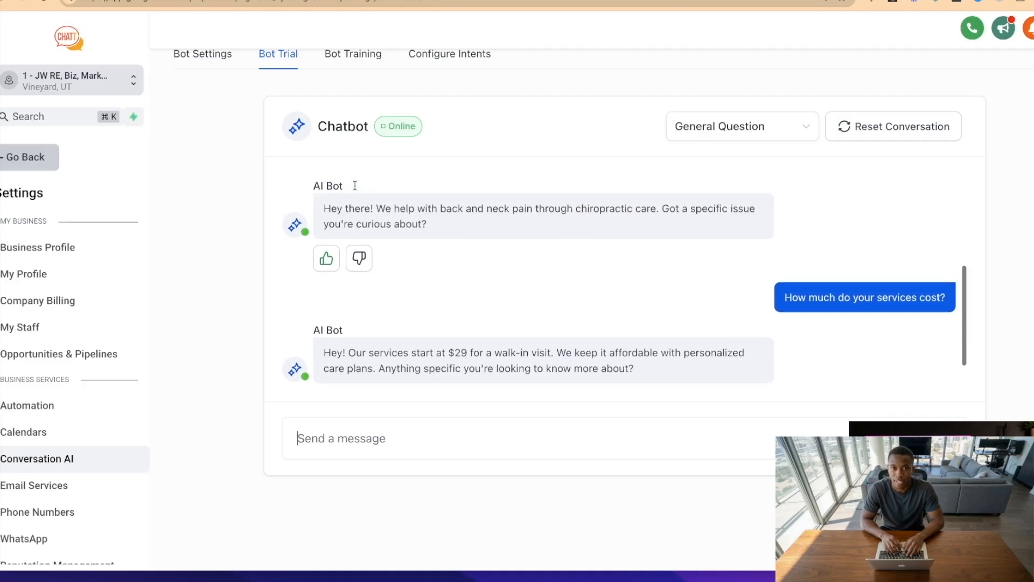
Set the bot to Auto Pilot, add Instagram, Facebook, Chat Widget (SMS chat) and Live Chat as supported channels, and save
click(204, 55)
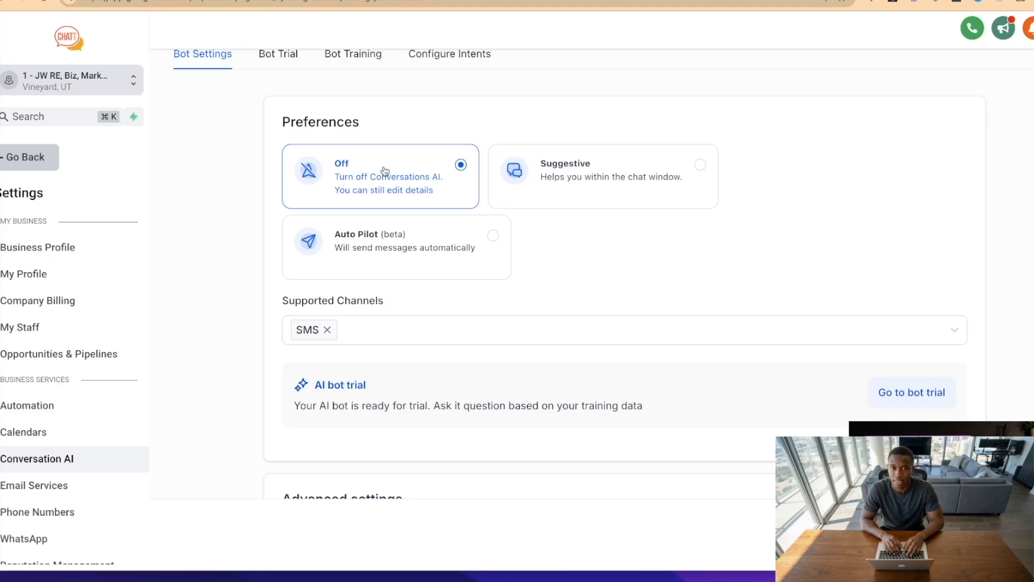
click(471, 243)
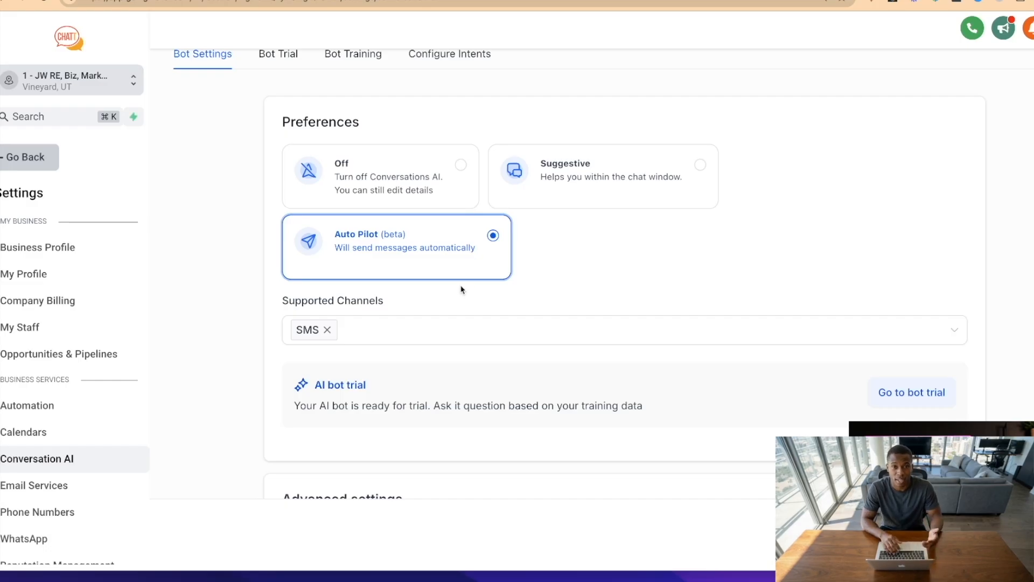
click(439, 341)
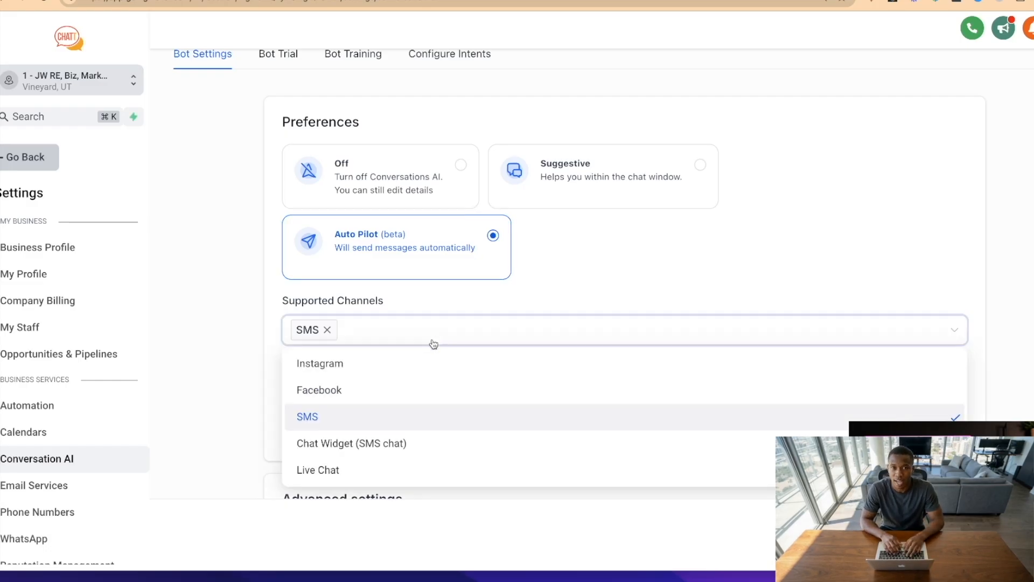
click(397, 365)
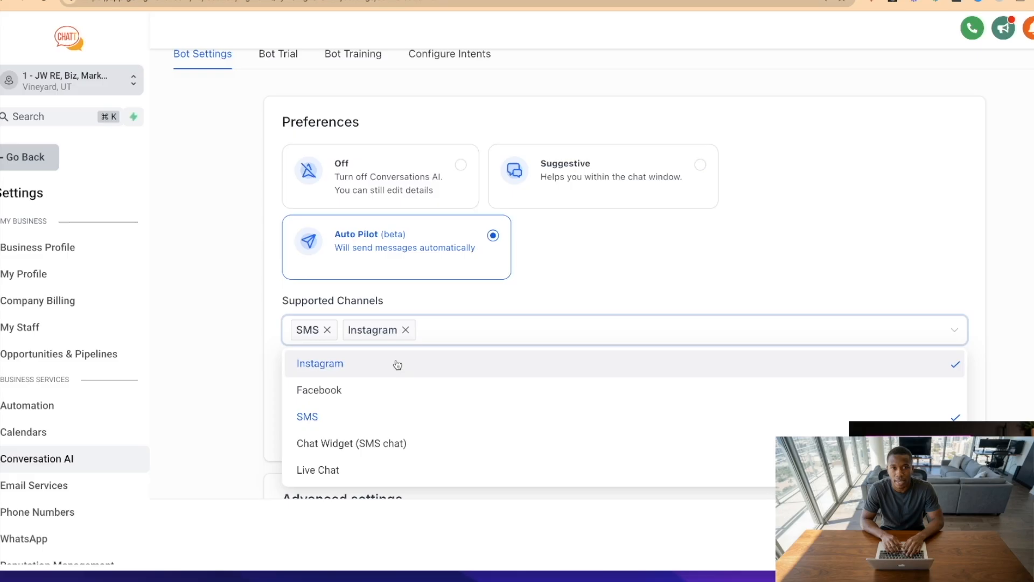
click(386, 396)
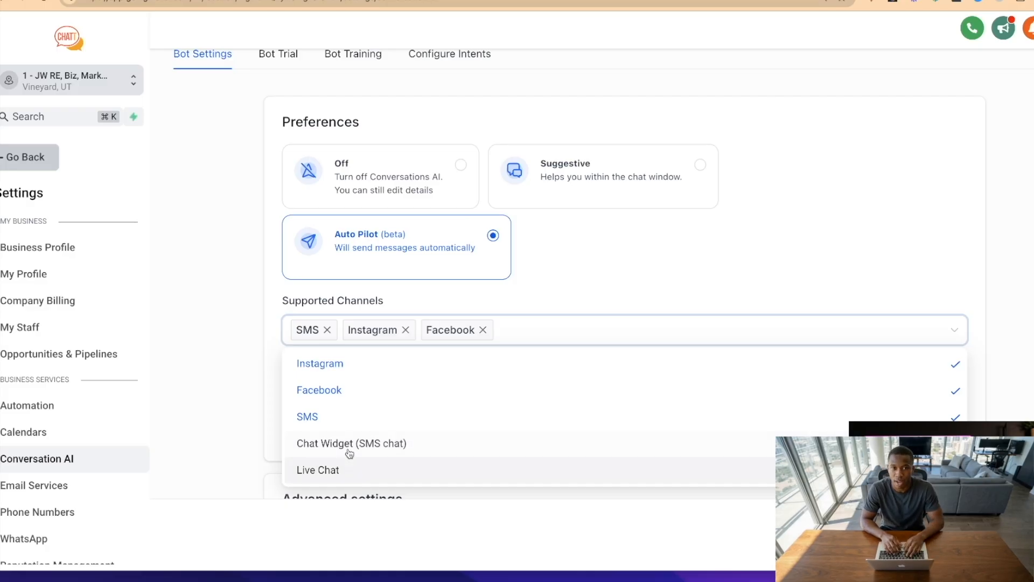
click(337, 449)
click(333, 468)
scroll(249, 416, up, 2)
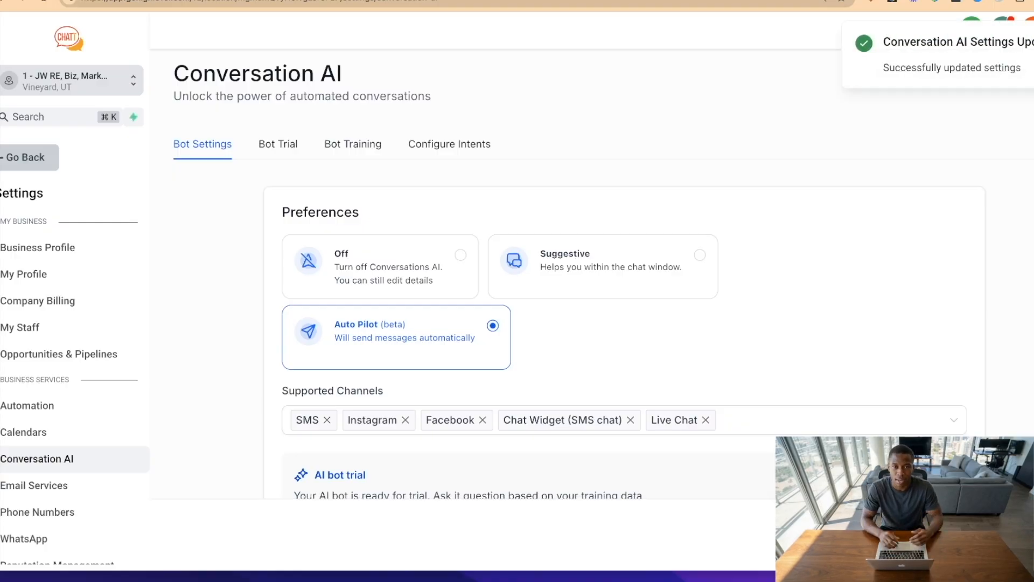
Review the bot's advanced settings: business name, auto-pilot wait time, maximum messages per contact and bot sleep option
scroll(620, 323, down, 3)
scroll(1006, 246, down, 1)
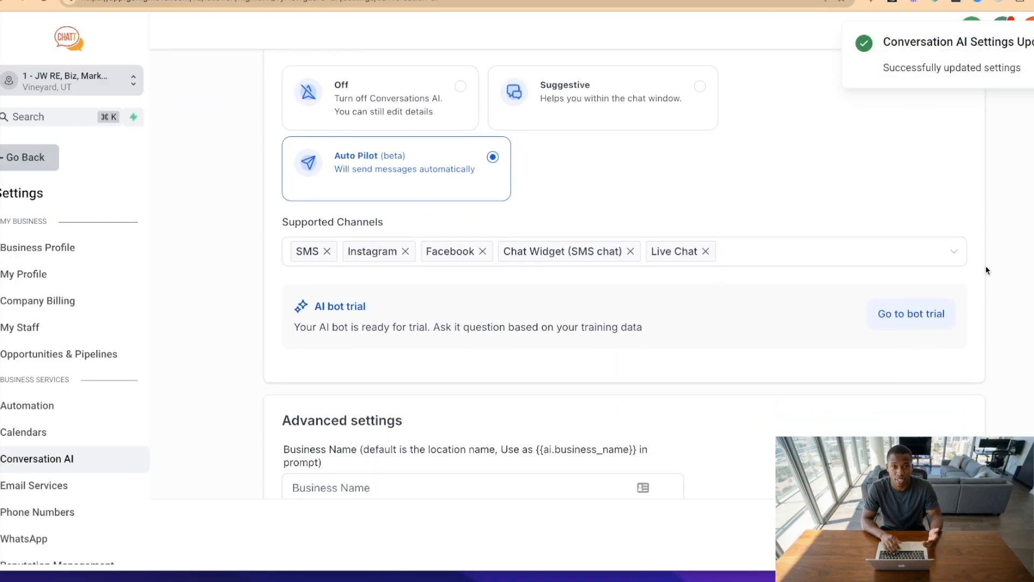
scroll(987, 269, down, 4)
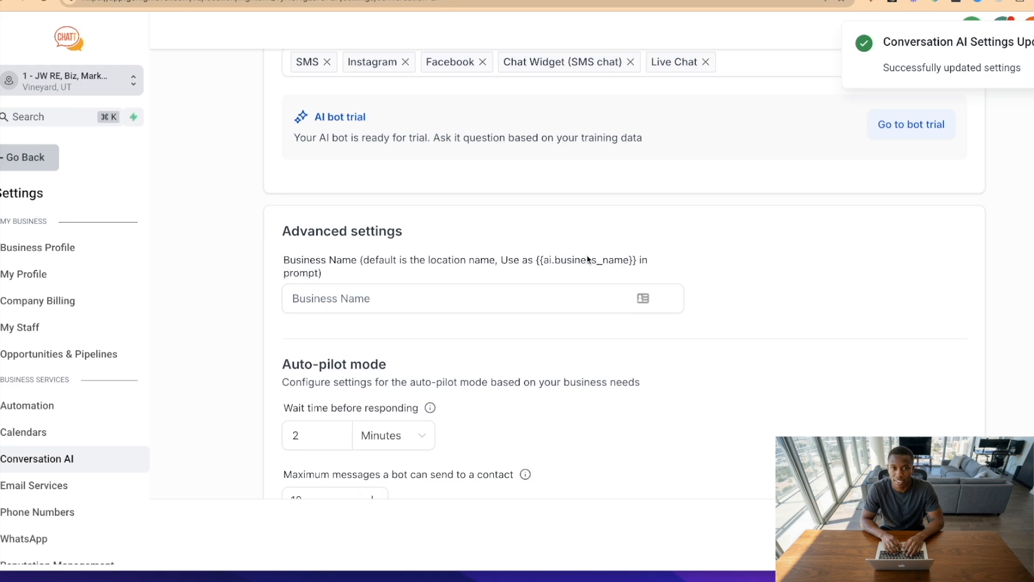
click(341, 305)
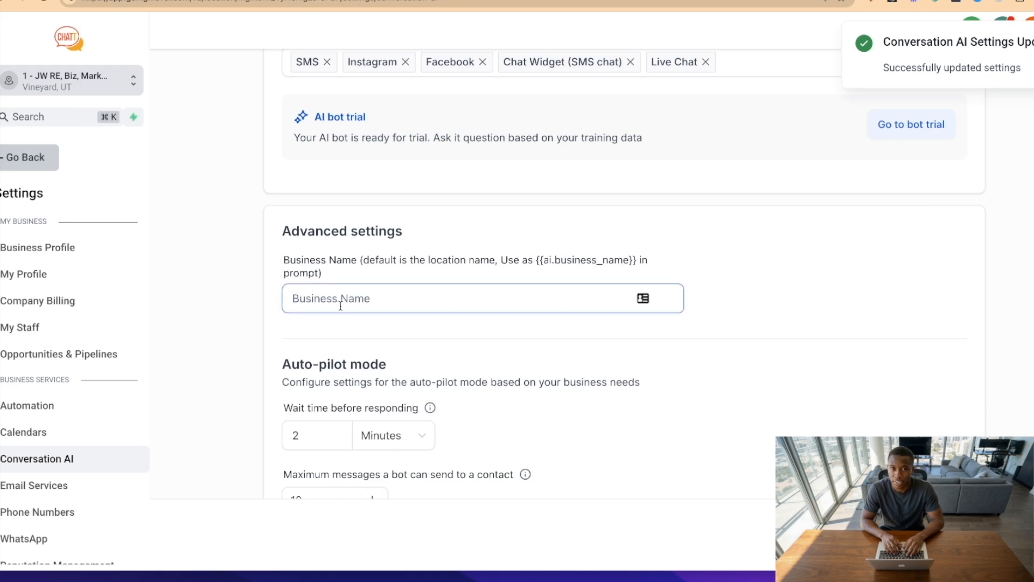
scroll(341, 306, down, 3)
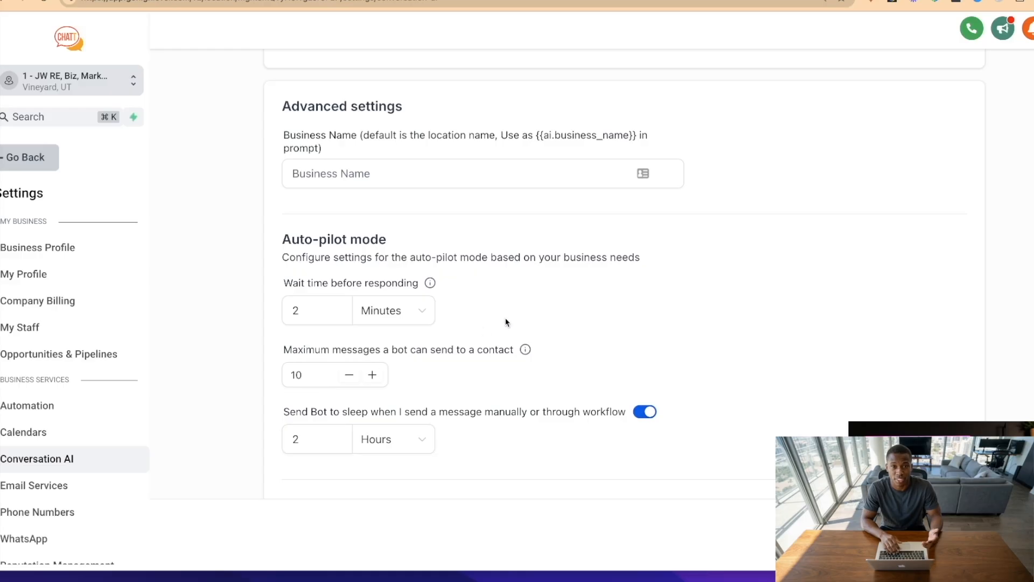
scroll(511, 320, up, 10)
scroll(511, 320, up, 3)
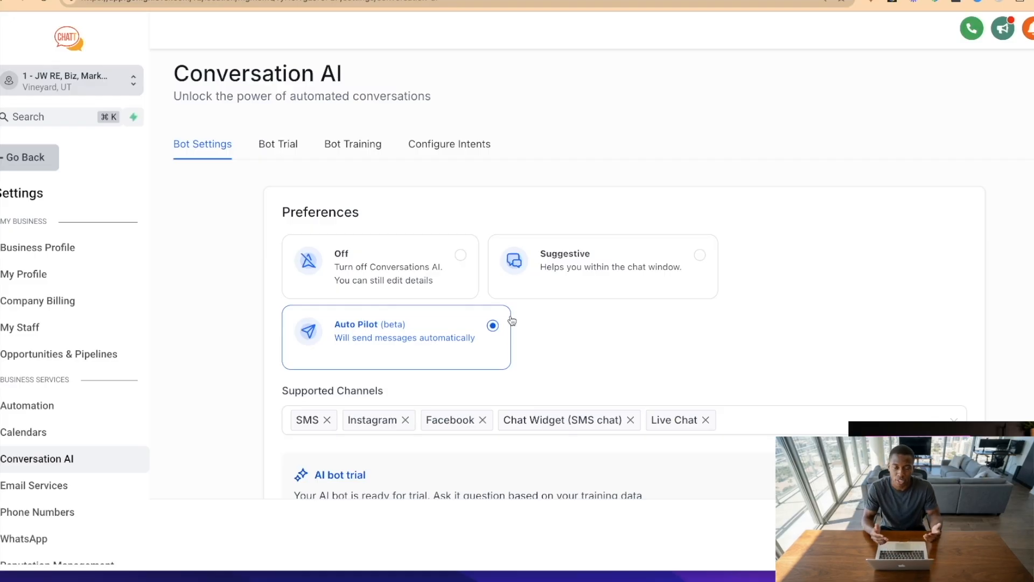
Revisit the chiropractor's website and go to the web crawler's domain URL in Bot Training
click(347, 144)
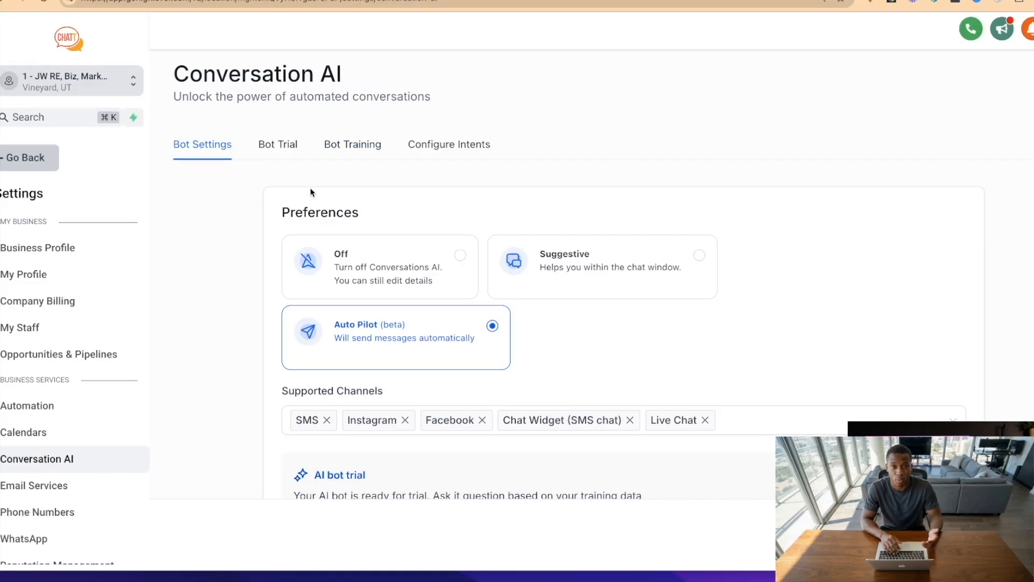
click(161, 2)
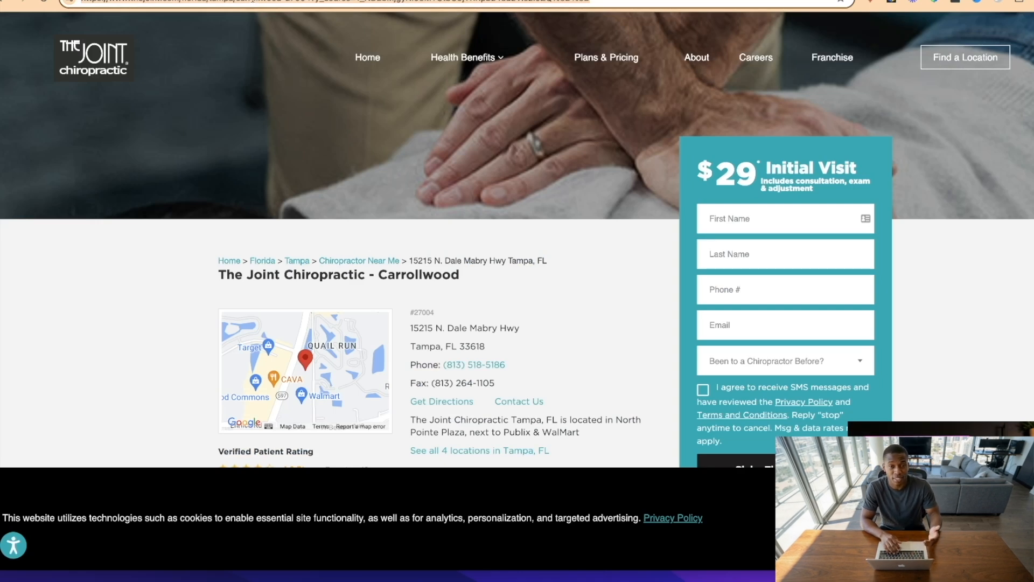
click(161, 1)
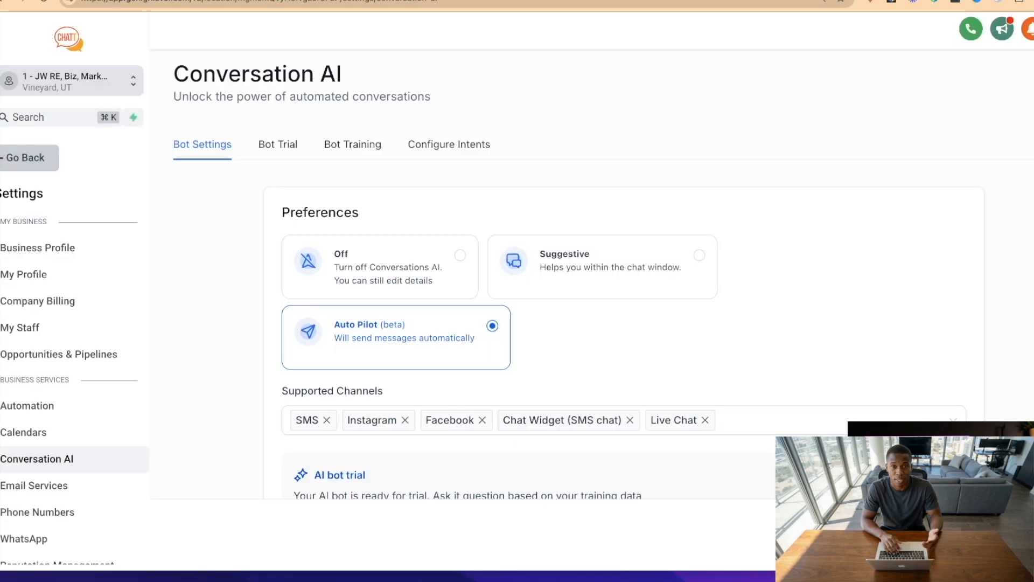
click(367, 150)
click(497, 264)
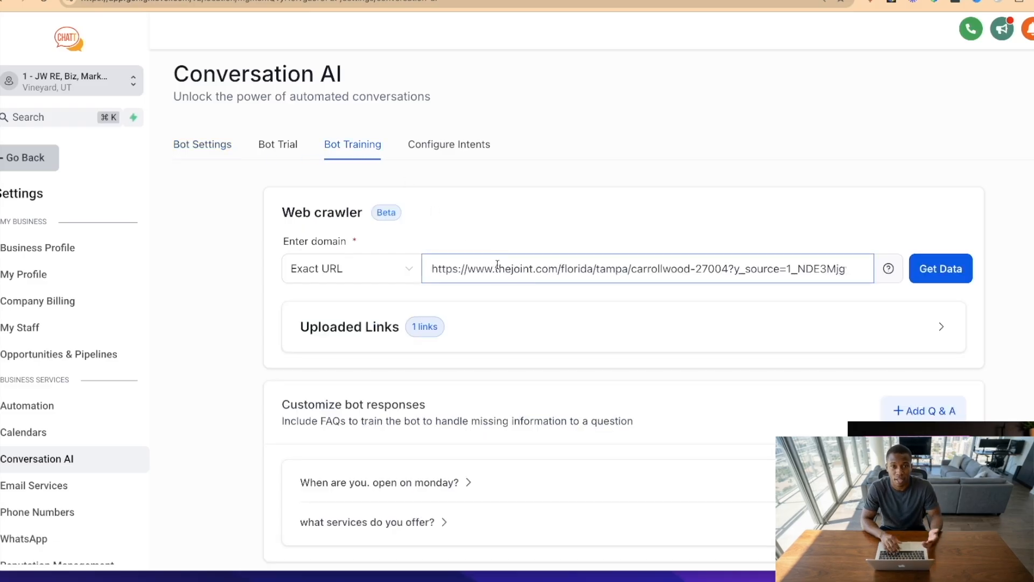